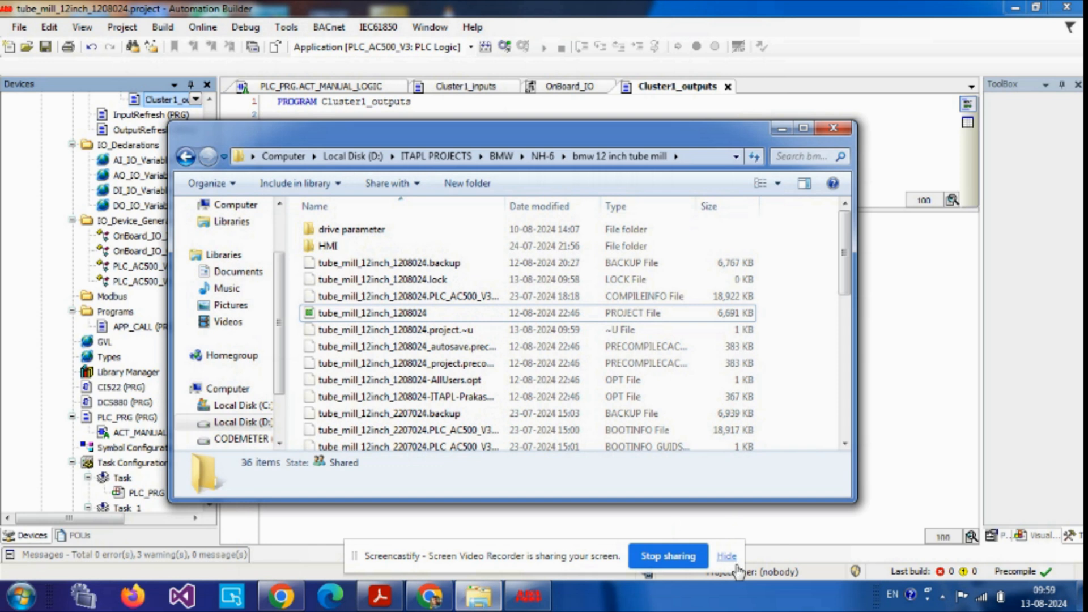
# - Look through the files in the bmw 12 inch tube mill project folder
pyautogui.click(727, 556)
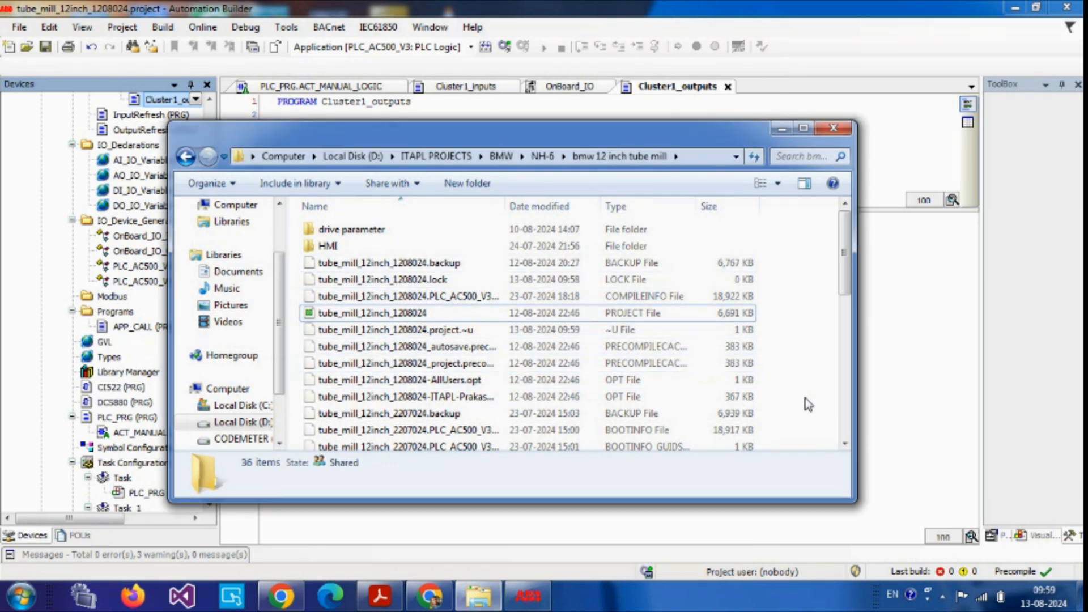
pyautogui.click(845, 444)
pyautogui.click(846, 445)
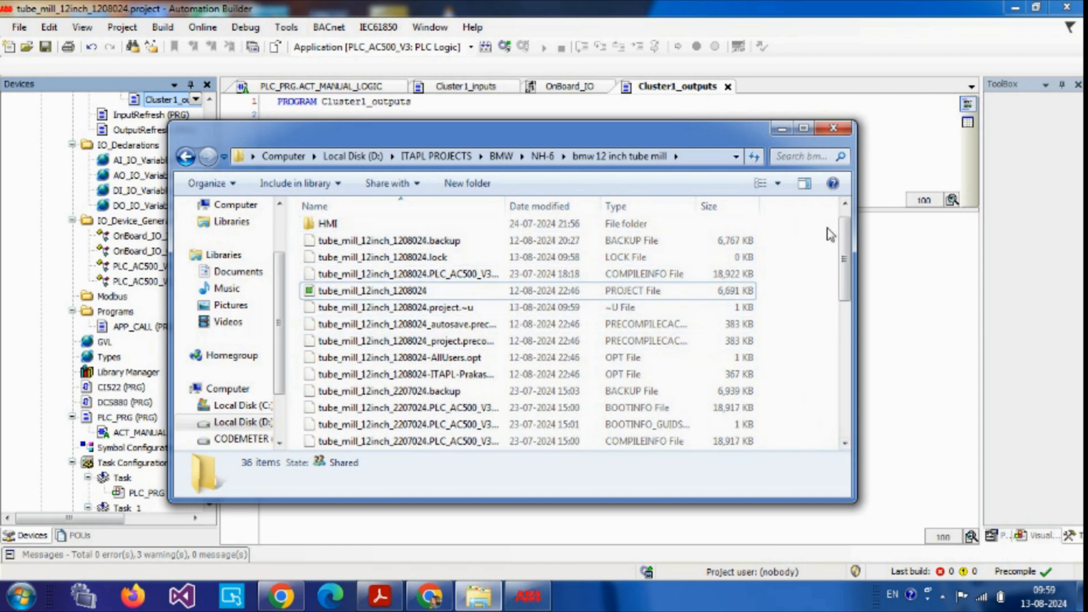
pyautogui.click(845, 206)
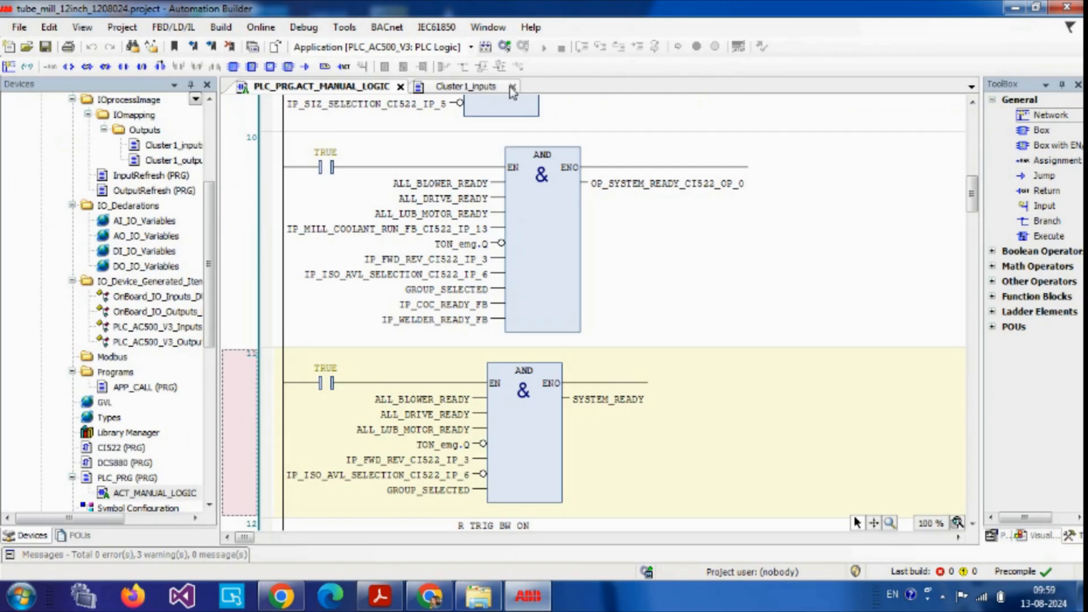
# - Close the Cluster1_inputs editor and open the application's Symbol Configuration
pyautogui.click(512, 87)
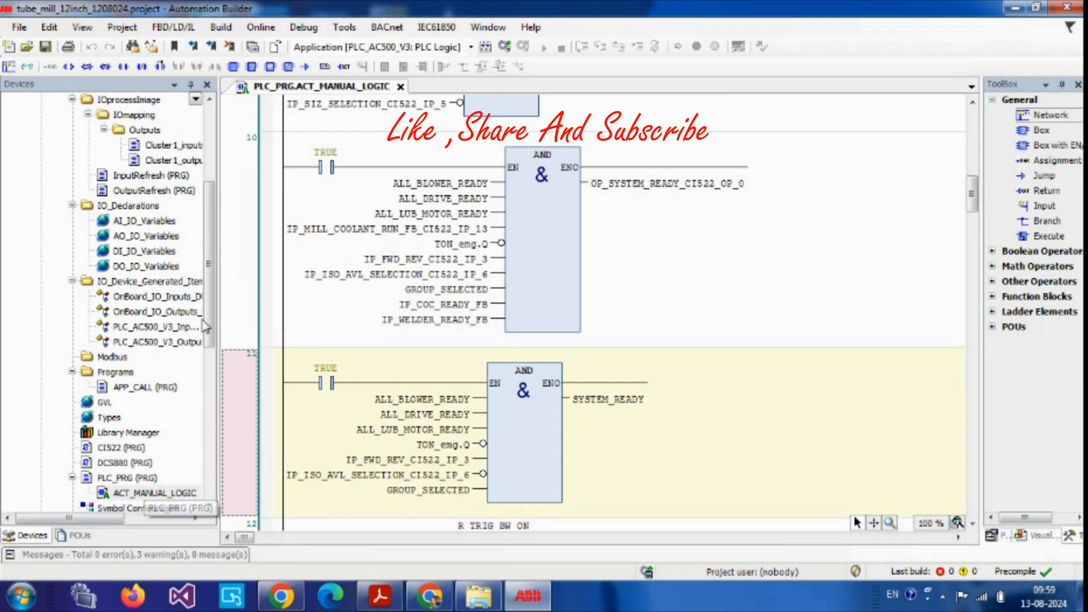
pyautogui.moveTo(205, 326); pyautogui.dragTo(211, 362)
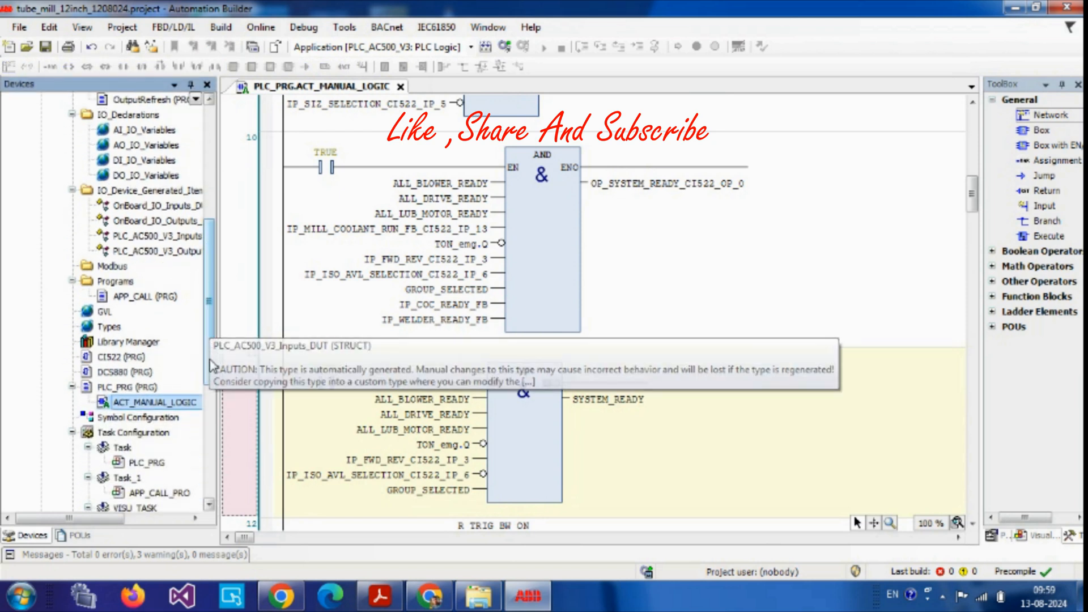
pyautogui.click(120, 421)
pyautogui.doubleClick(117, 418)
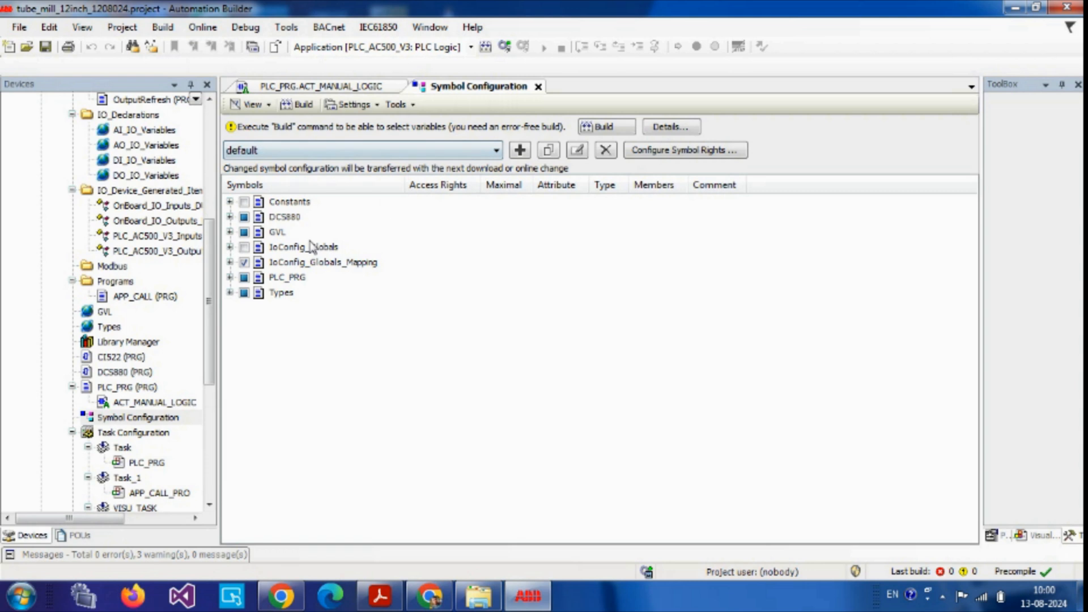
# - Check the DCS880 and Types symbol groups and build from the symbol configuration to refresh the selectable variables
pyautogui.click(230, 217)
pyautogui.click(230, 217)
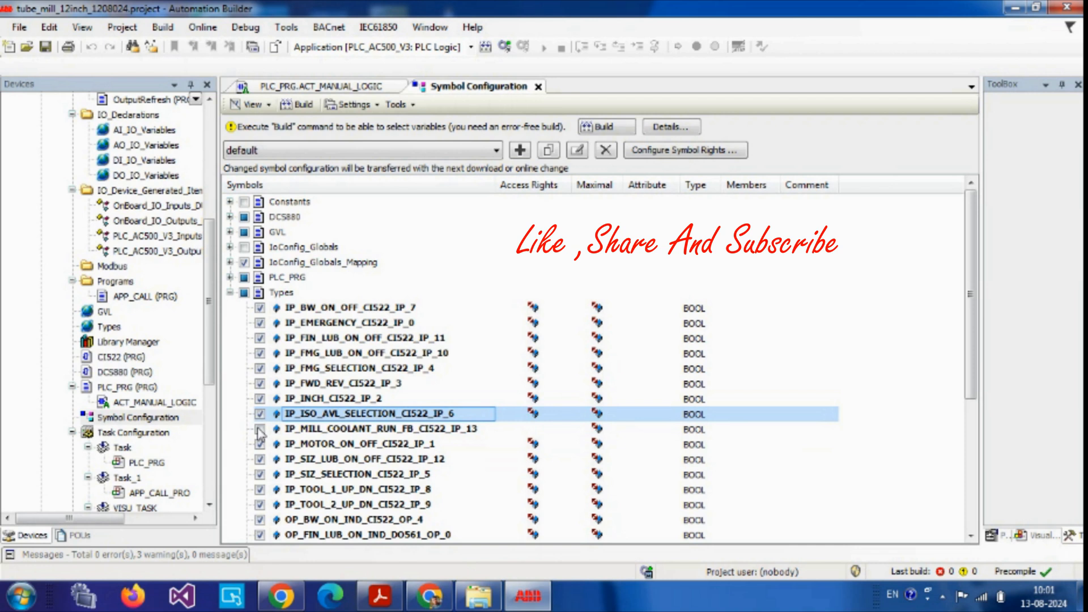
pyautogui.click(259, 429)
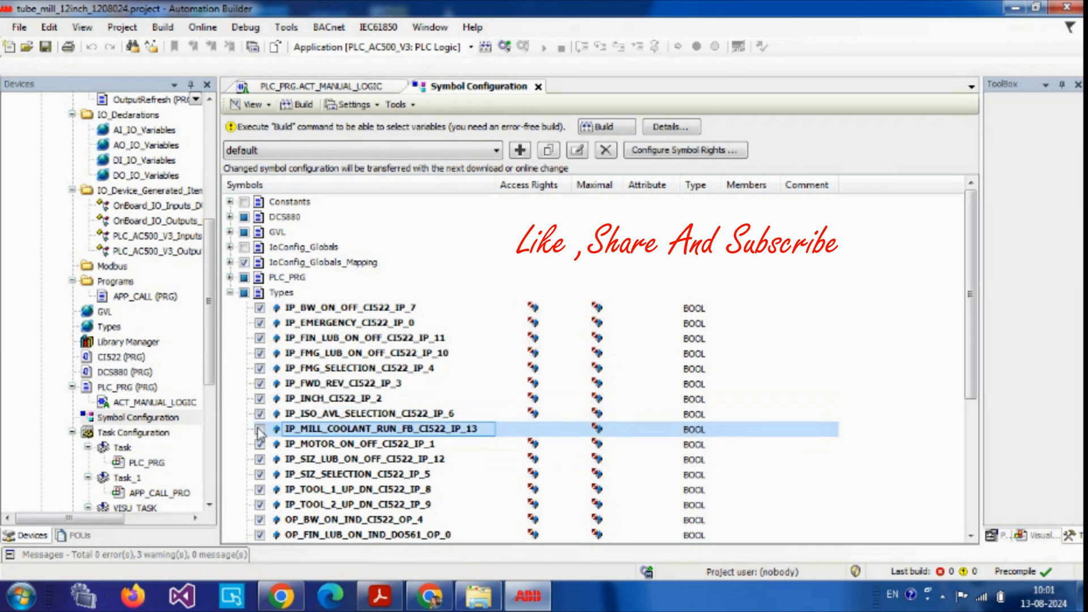
pyautogui.click(610, 126)
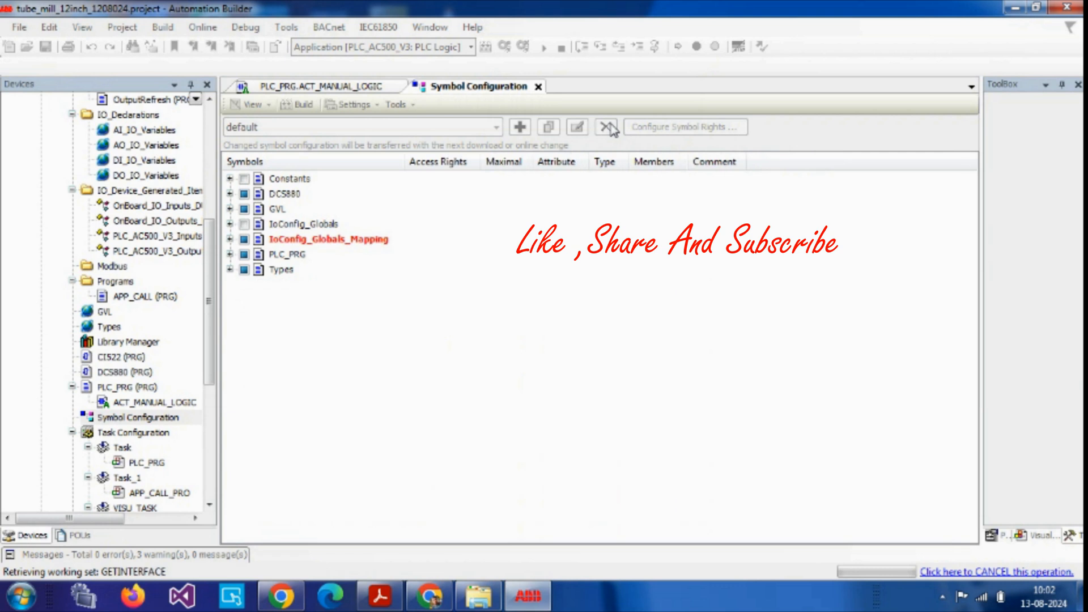
# - In IoConfig_Globals_Mapping, include IP_RAW_WATER_RUN_FB and IP_ENTRY_DESK_ESTOP in the exported symbols and deselect the invalid IP_MILL_COOLANT_RUN_FB
pyautogui.click(229, 240)
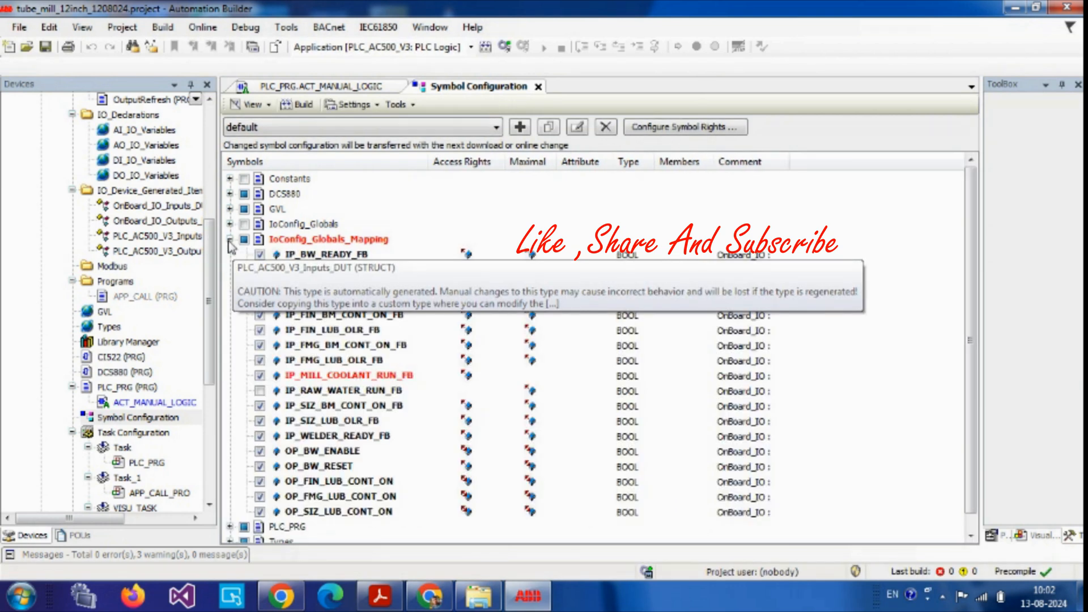
pyautogui.click(260, 391)
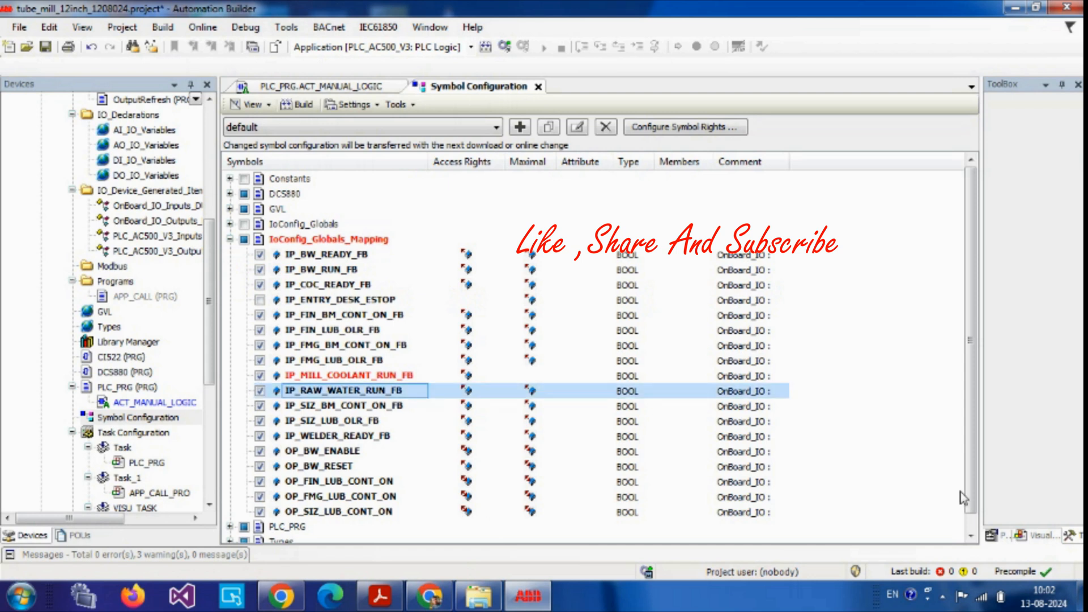
pyautogui.click(972, 535)
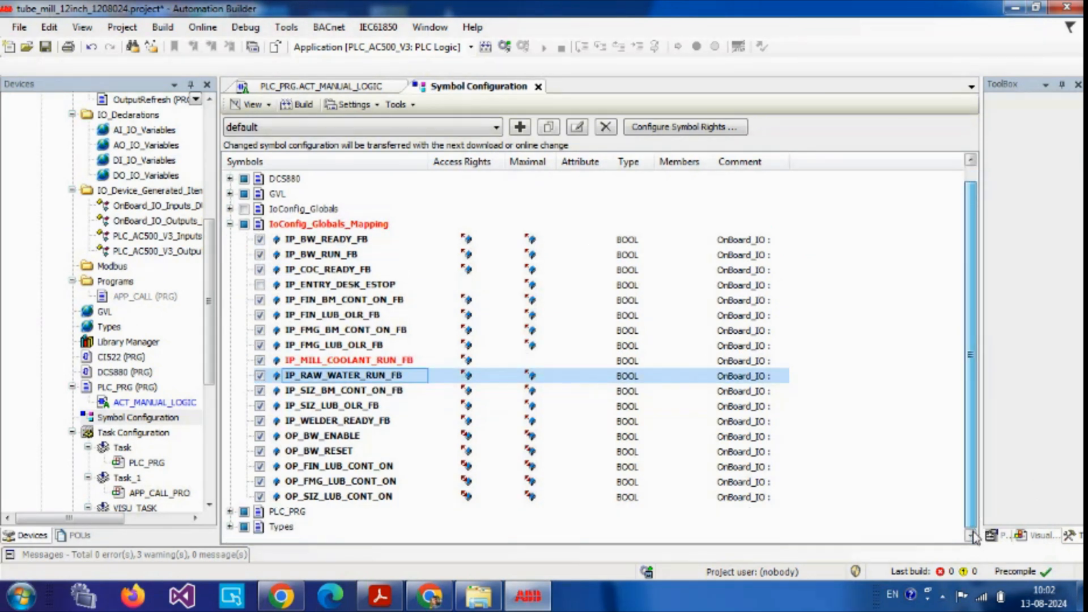
pyautogui.click(259, 361)
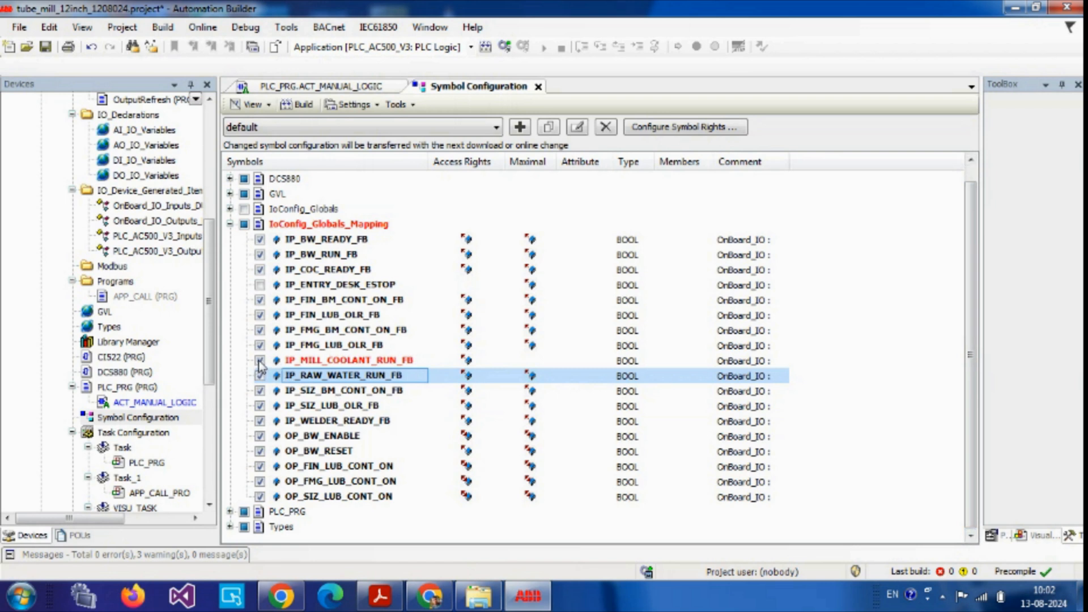
pyautogui.click(259, 361)
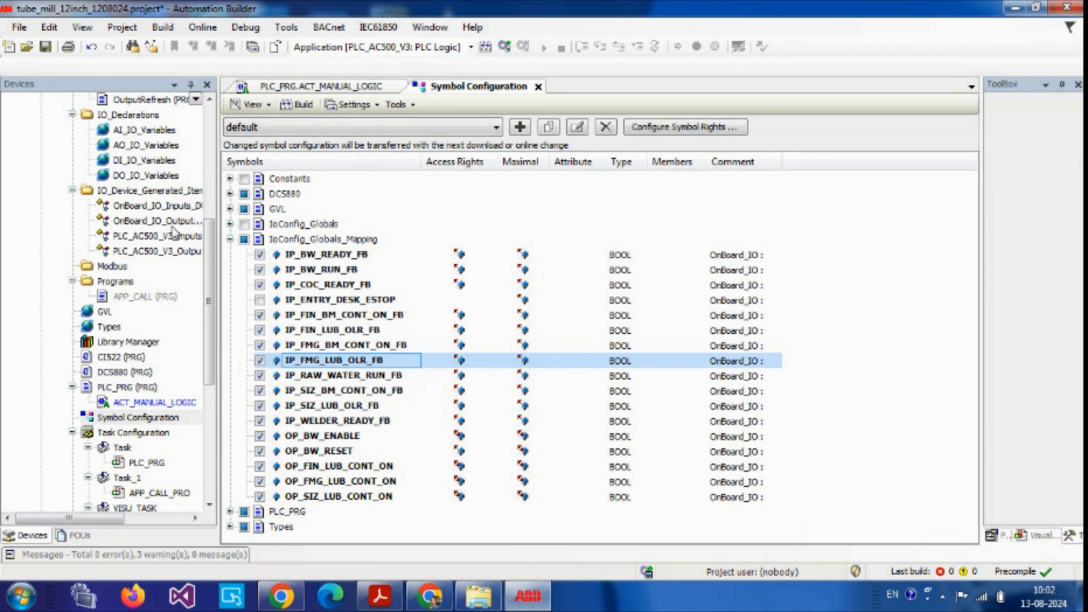
pyautogui.click(260, 300)
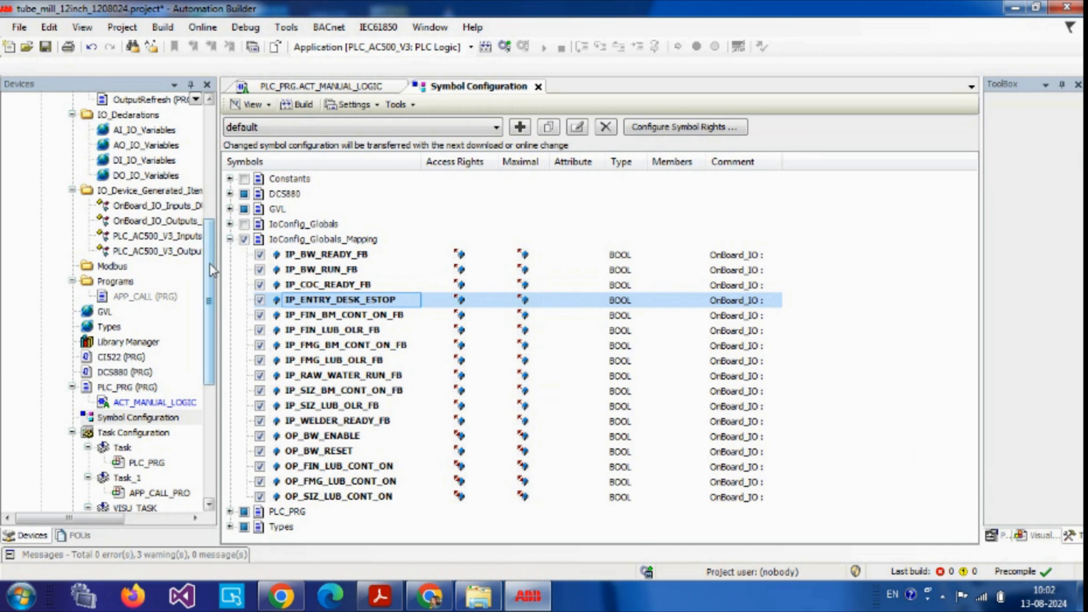
pyautogui.click(231, 239)
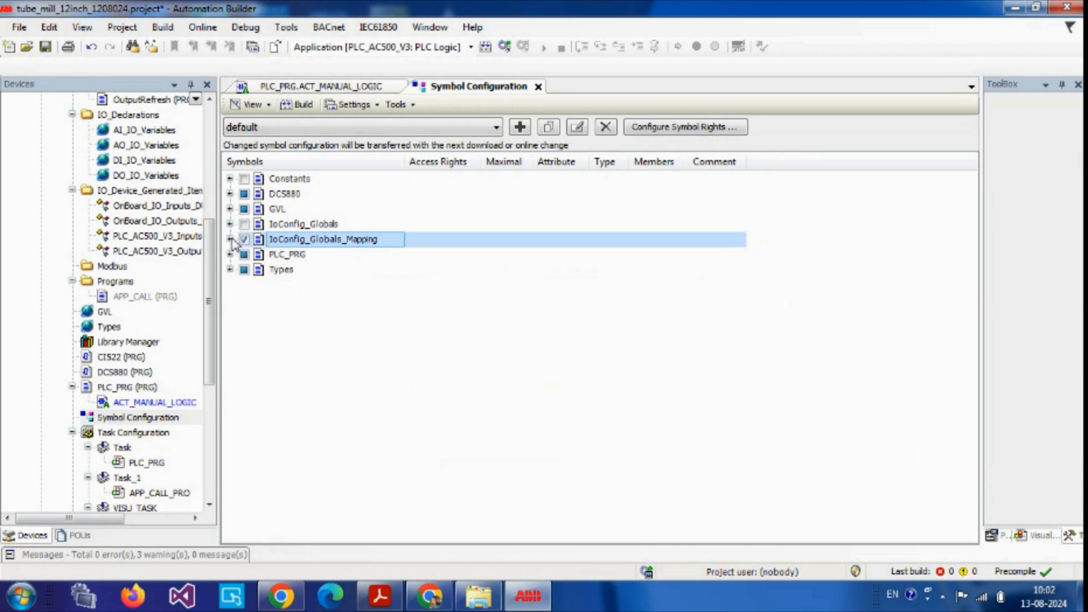
# - Include ALL_EMERGENCY from PLC_PRG in the exported symbols and review the rest of that program's variables
pyautogui.click(229, 255)
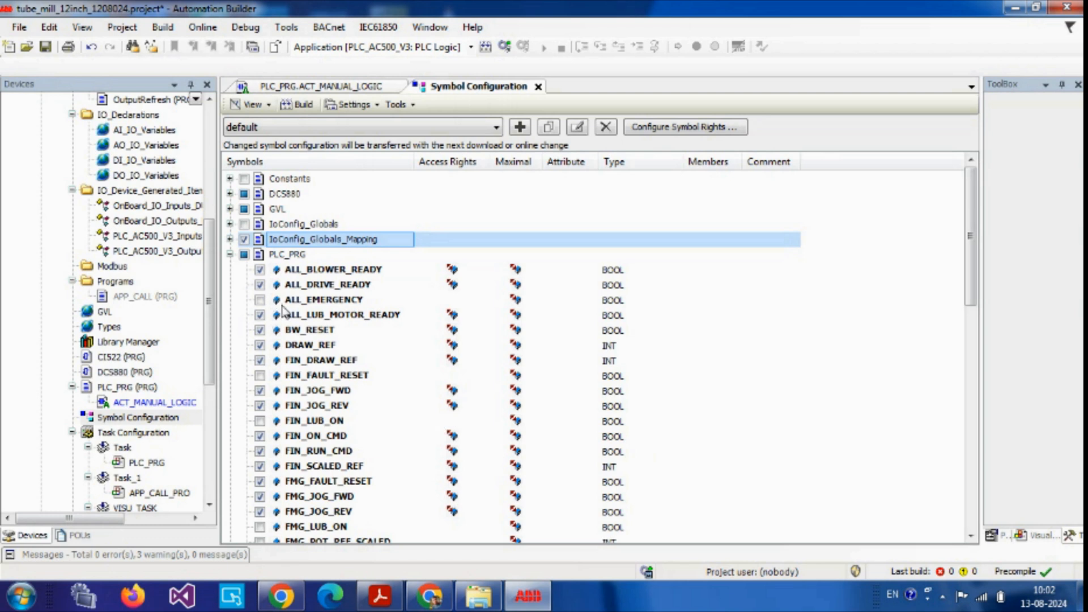
pyautogui.click(260, 300)
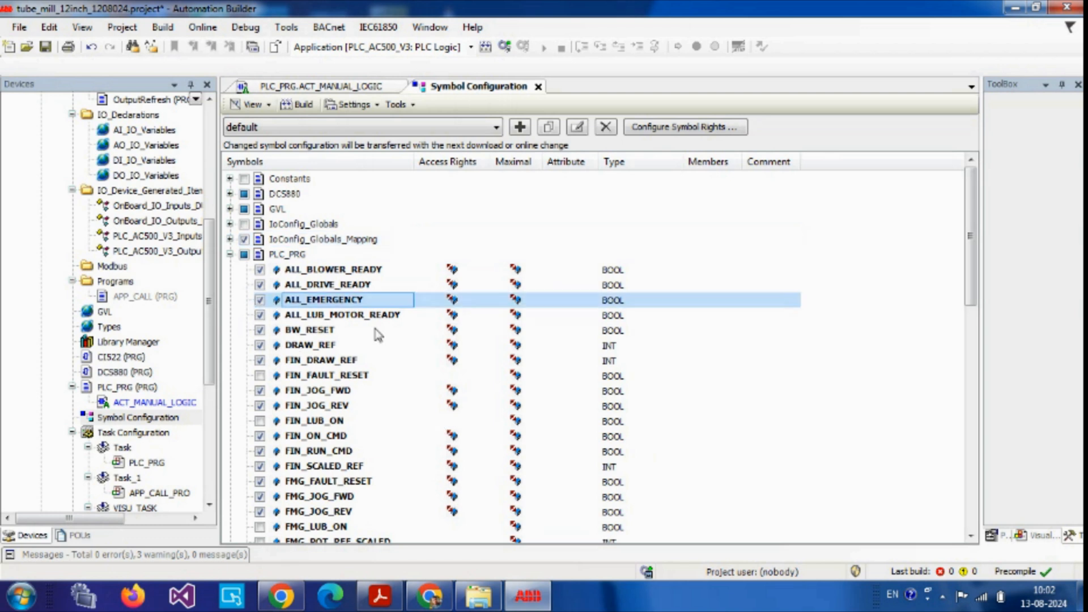
pyautogui.scroll(-8, 975, 493)
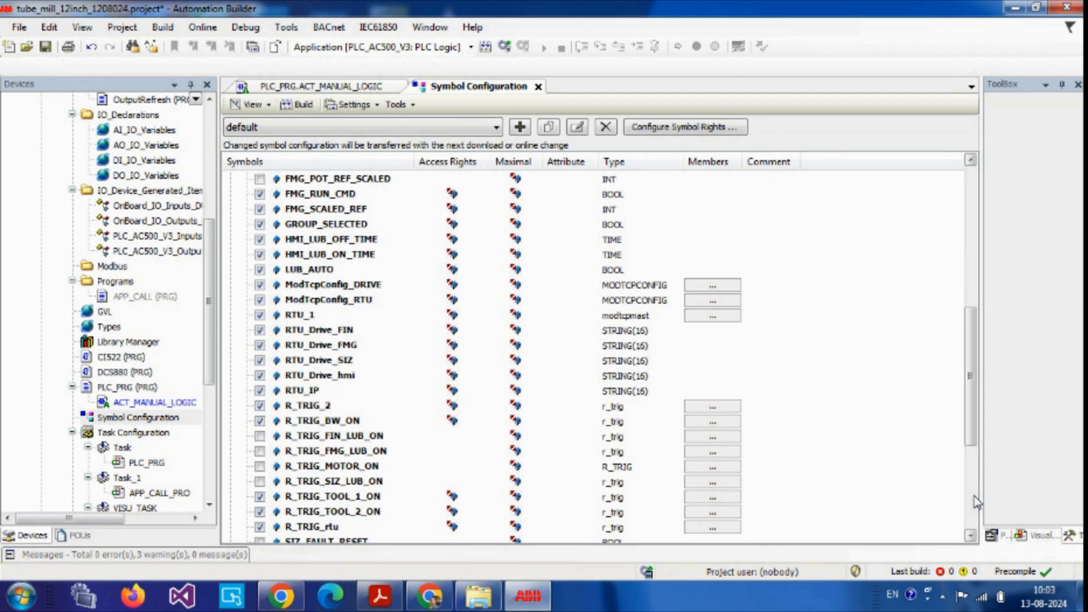
pyautogui.scroll(-5, 976, 502)
pyautogui.moveTo(976, 502); pyautogui.dragTo(973, 360)
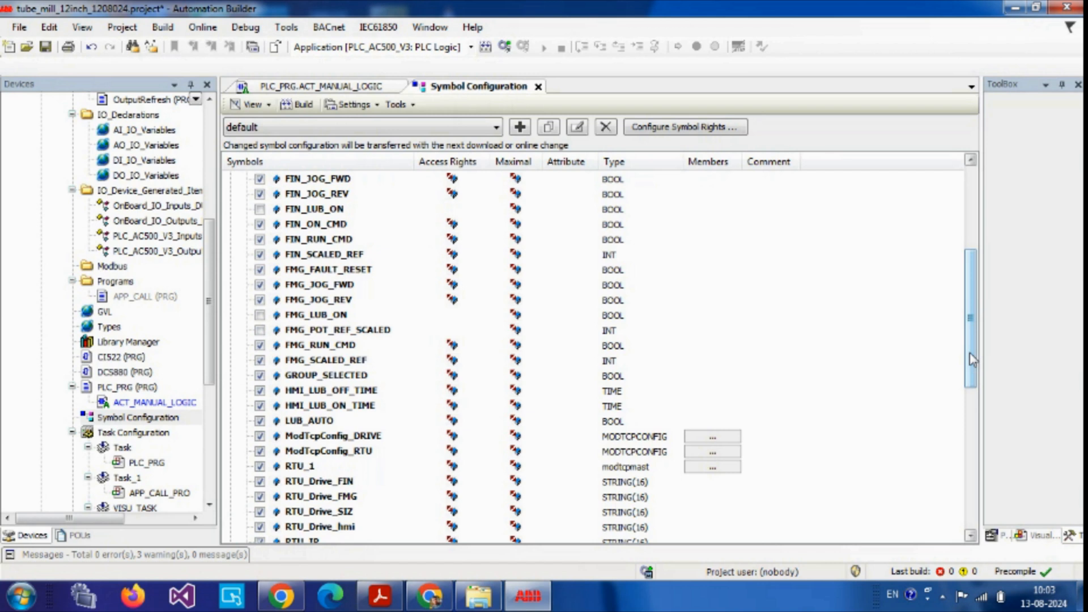
pyautogui.moveTo(973, 360); pyautogui.dragTo(990, 536)
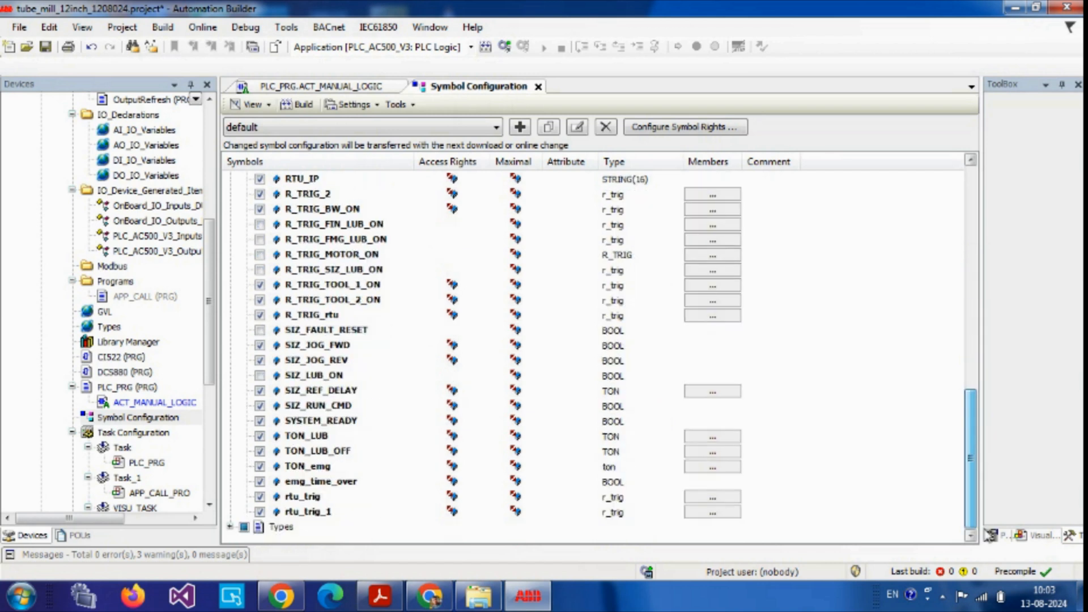
# - Include IP_MILL_COOLANT_RUN_FB_CI522_IP_13 from the Types group in the exported symbols
pyautogui.click(231, 527)
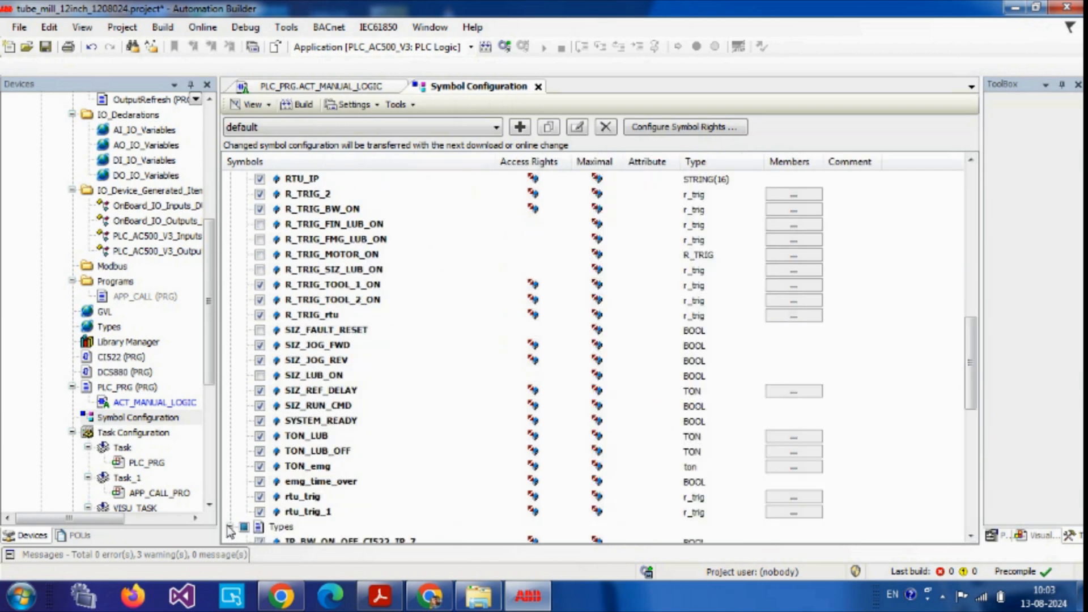
pyautogui.click(975, 510)
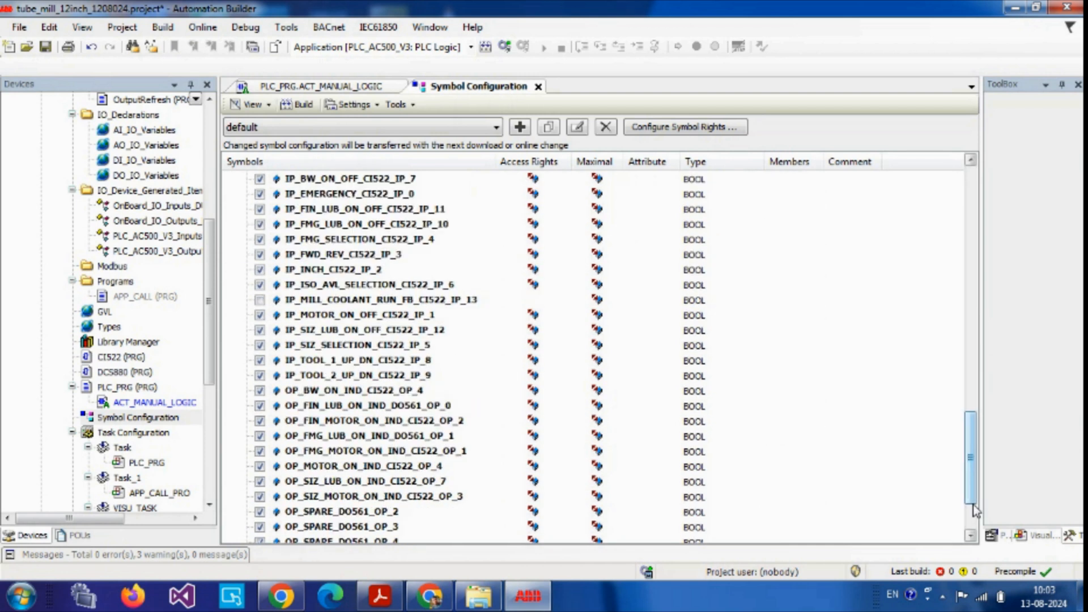
pyautogui.click(260, 300)
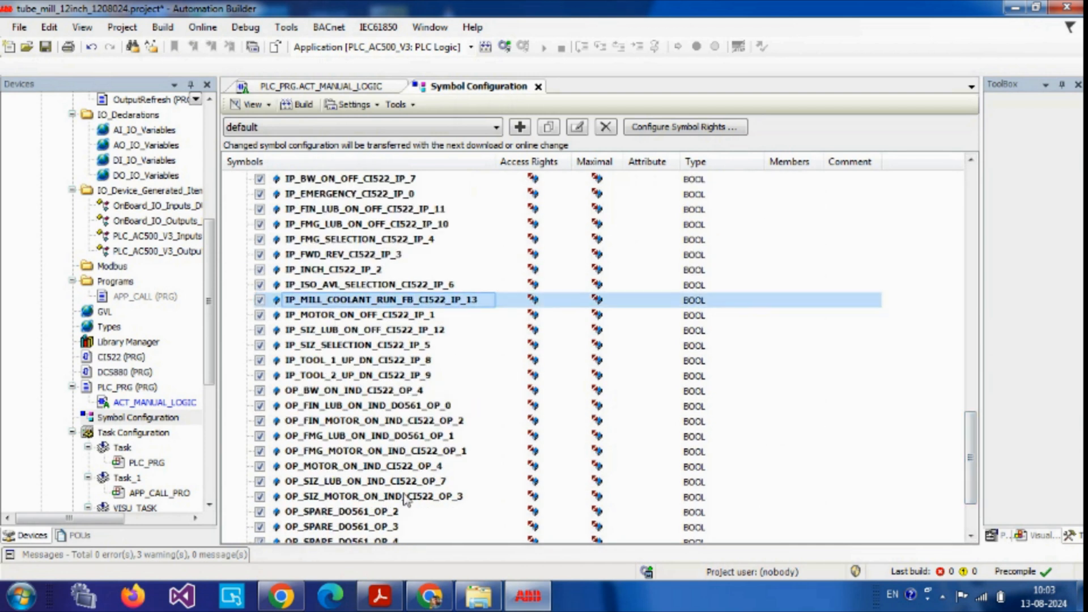
# - Build the updated symbol configuration and save the project
pyautogui.moveTo(972, 482); pyautogui.dragTo(972, 238)
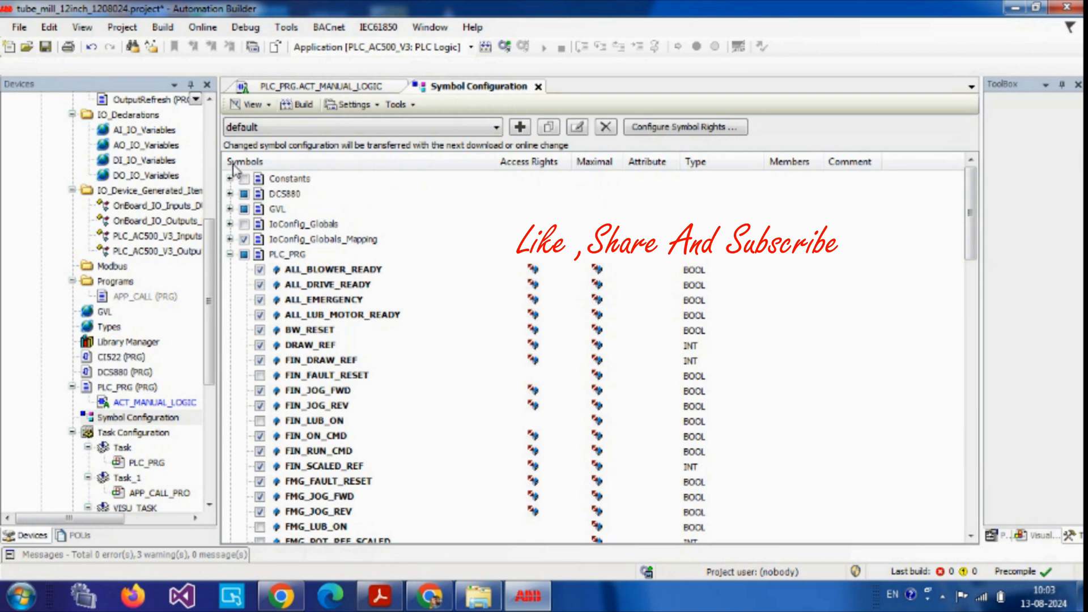
pyautogui.click(301, 111)
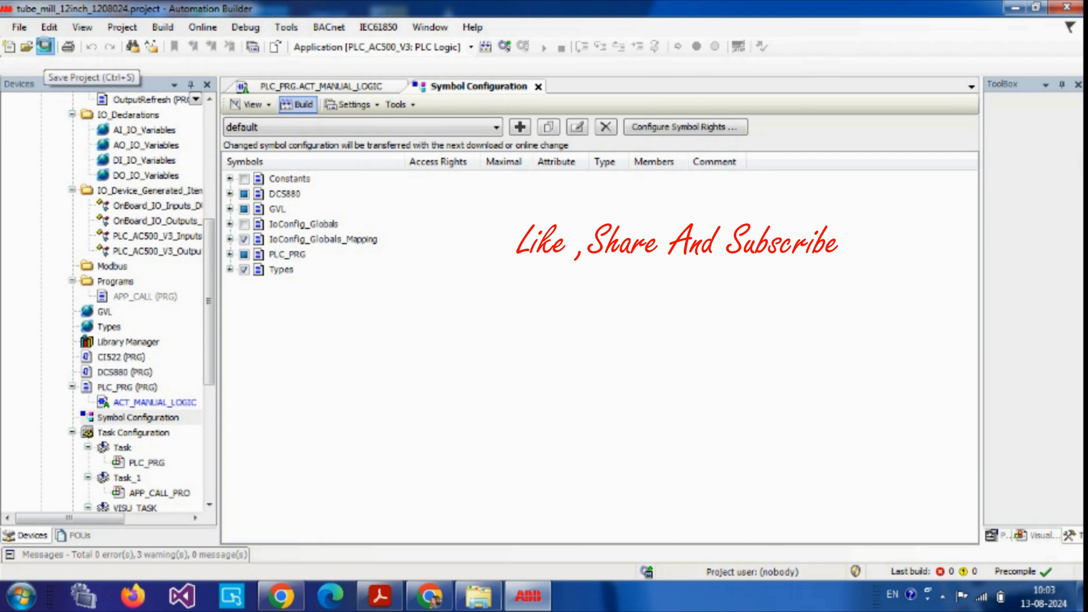
pyautogui.click(45, 47)
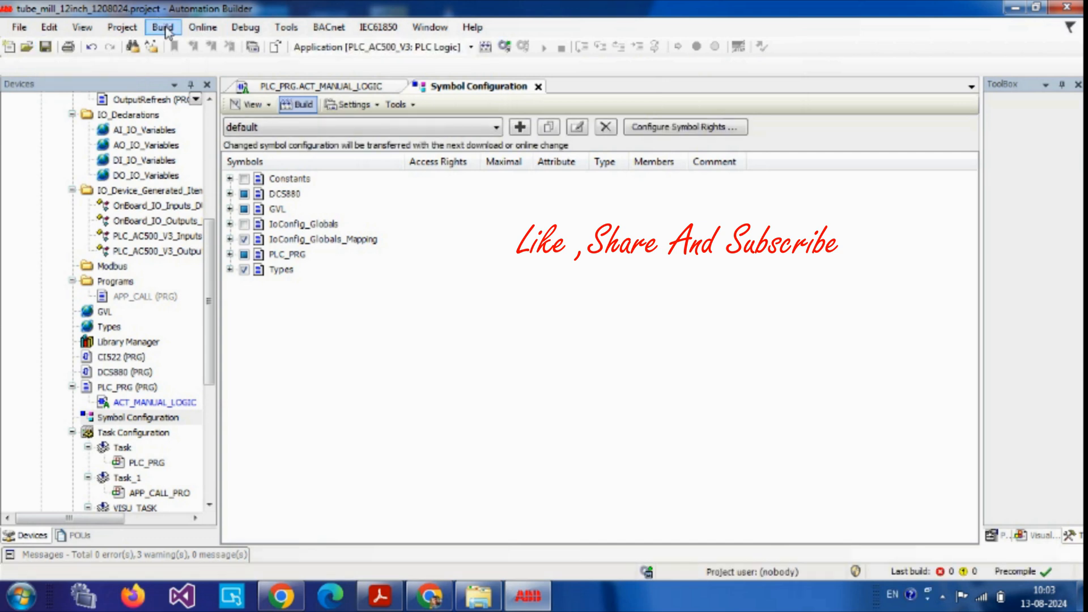
# - Build PLC_AC500_V3 and log in to the PLC with an online change, accepting the code change warning
pyautogui.click(163, 27)
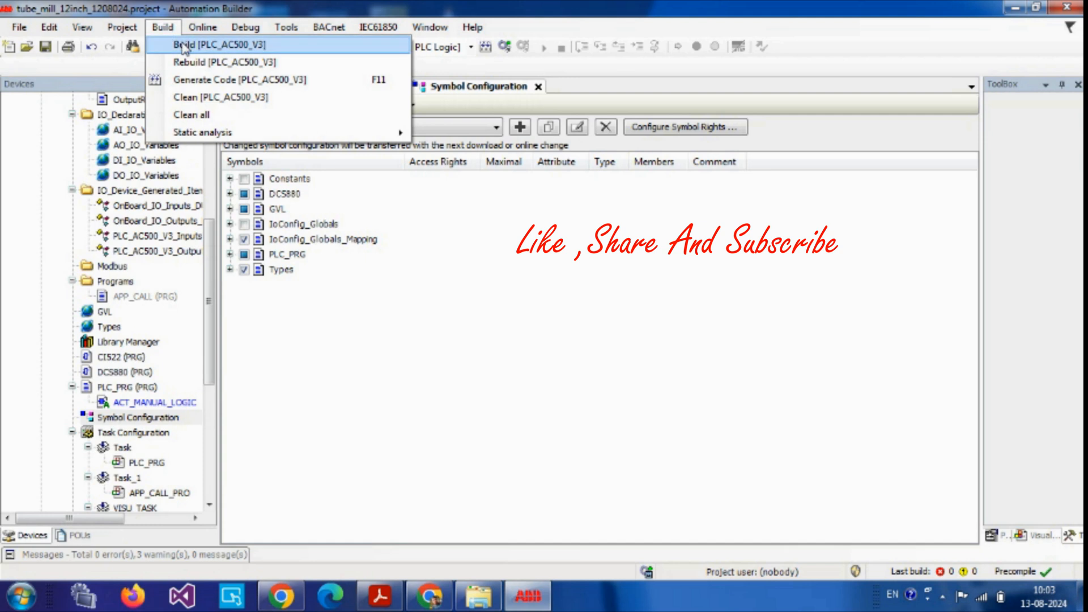
pyautogui.click(184, 45)
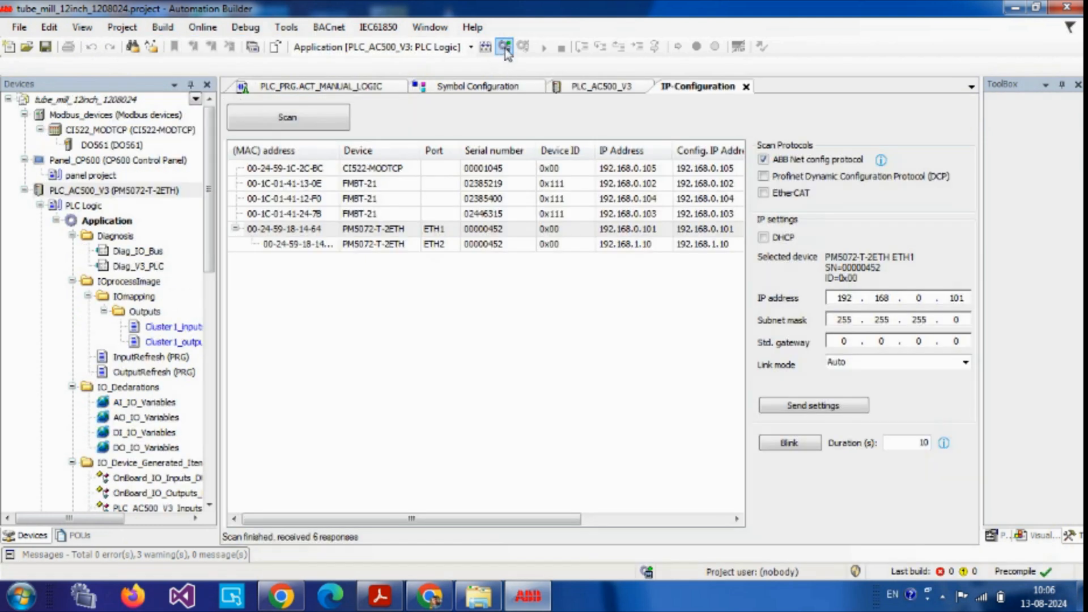
pyautogui.click(504, 46)
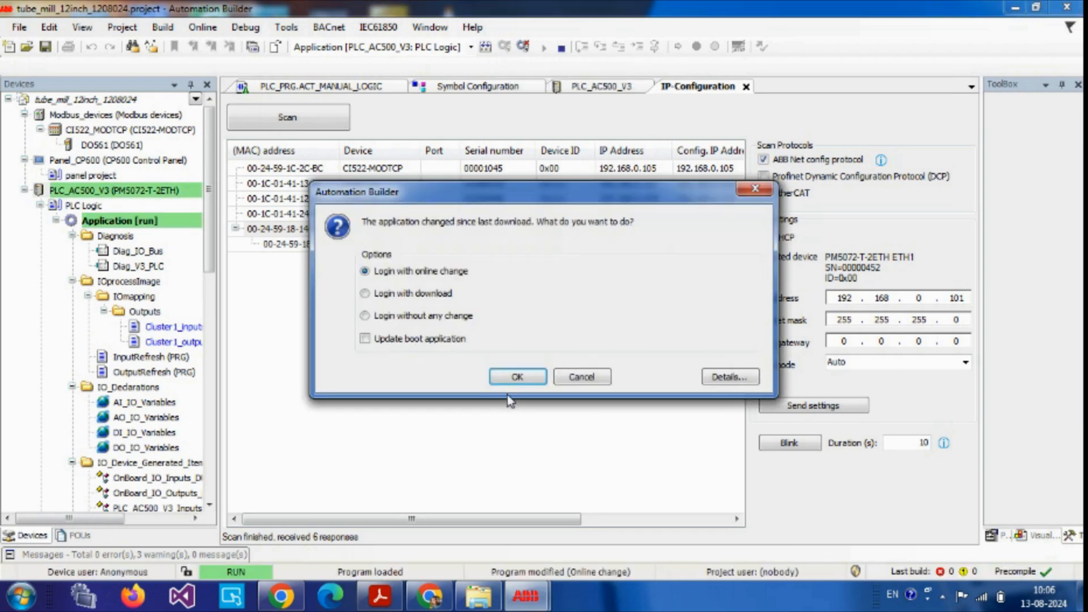
pyautogui.click(516, 377)
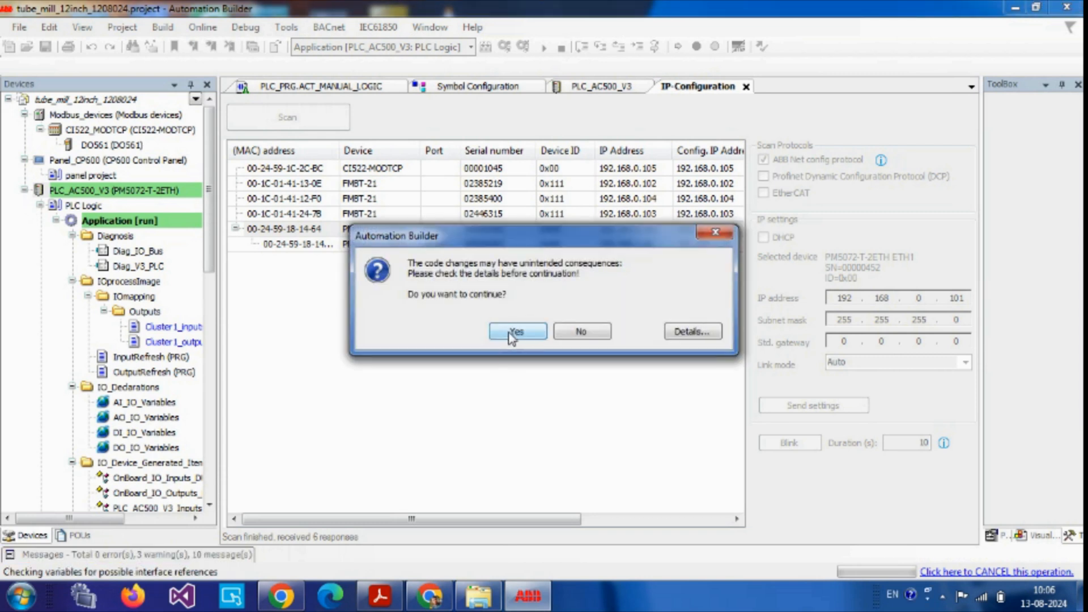
pyautogui.click(509, 337)
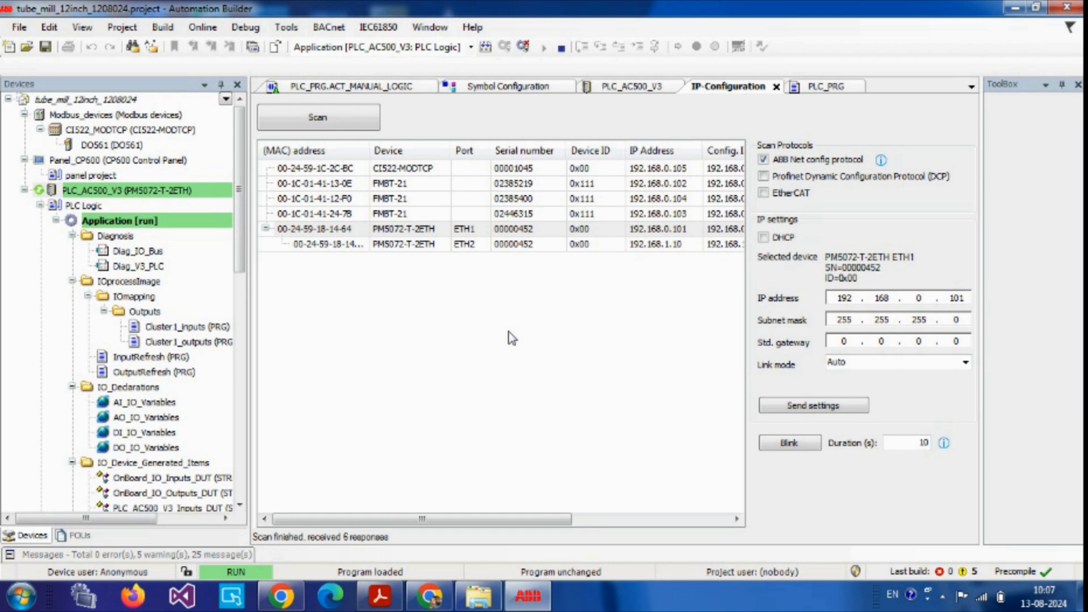
# - Generate code for PLC_AC500_V3
pyautogui.click(164, 29)
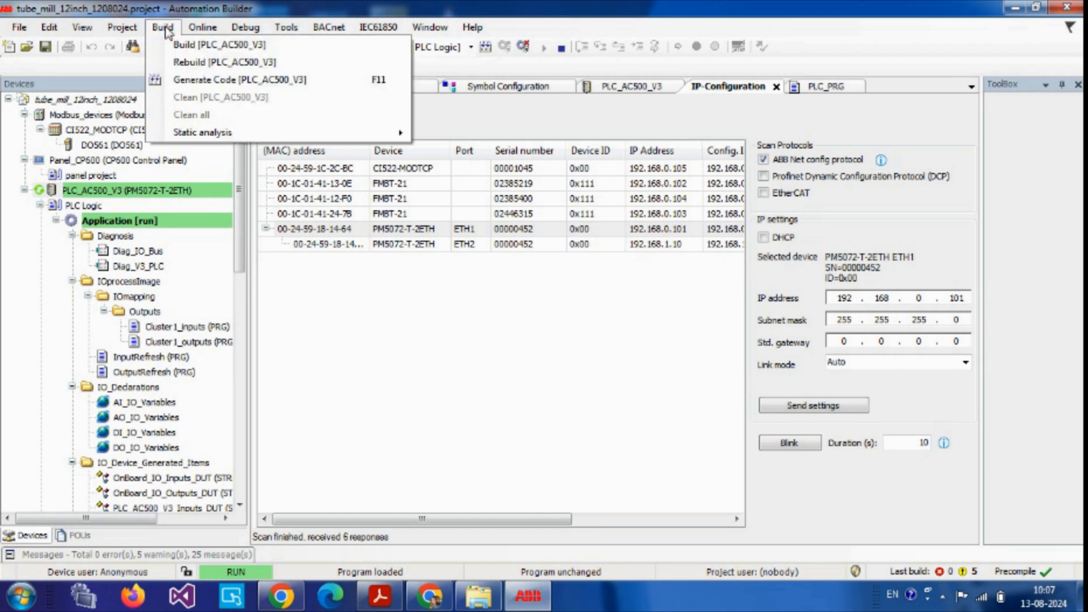
pyautogui.click(216, 80)
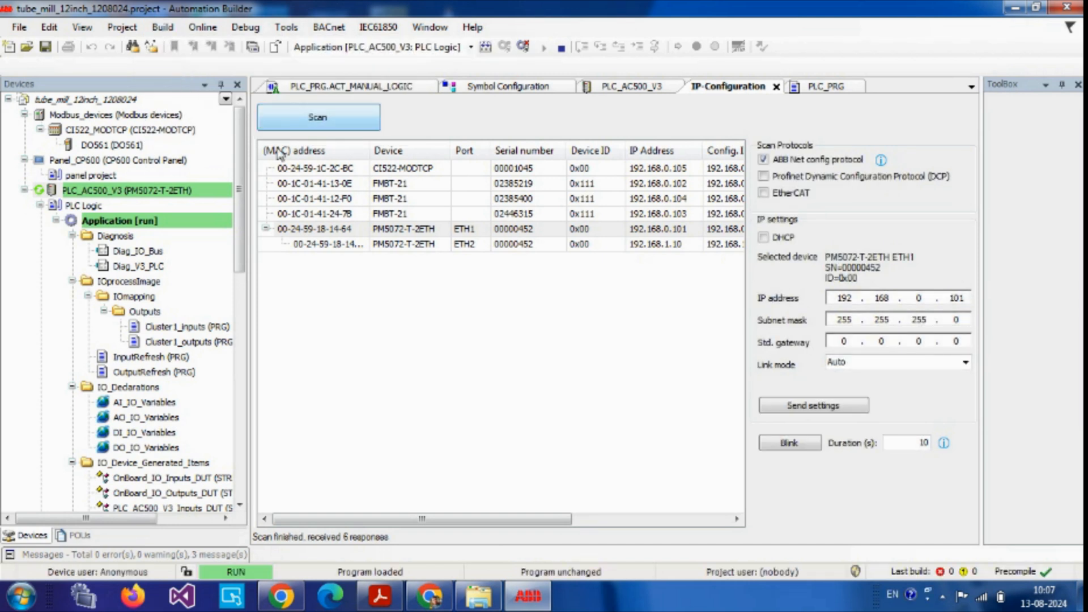
# - Switch to the project folder in Windows Explorer and widen the Name column to read the XML symbol files' full names
pyautogui.click(484, 596)
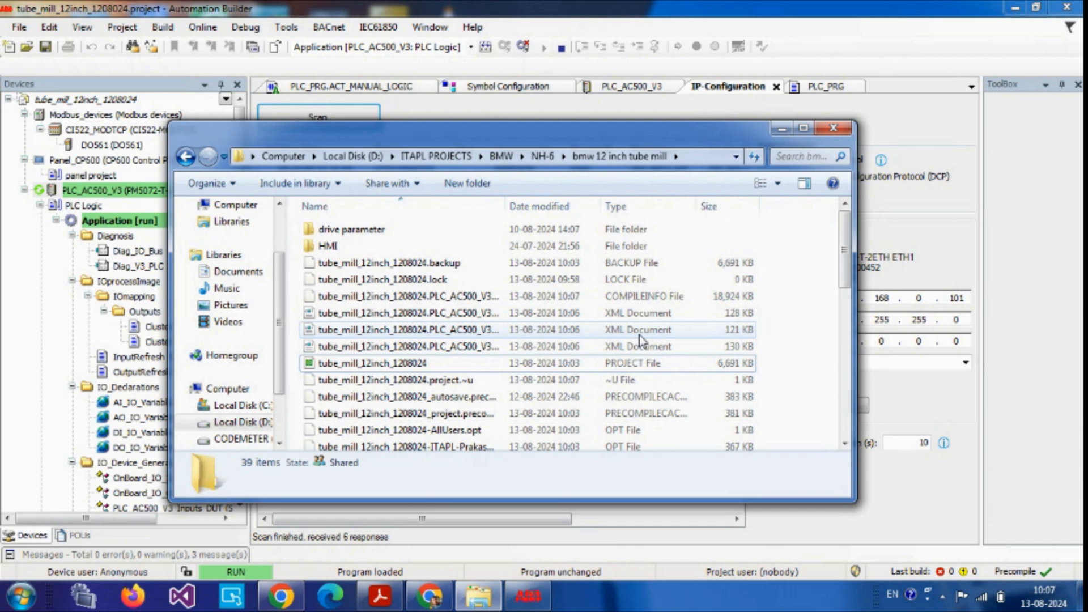
pyautogui.moveTo(509, 206); pyautogui.dragTo(577, 210)
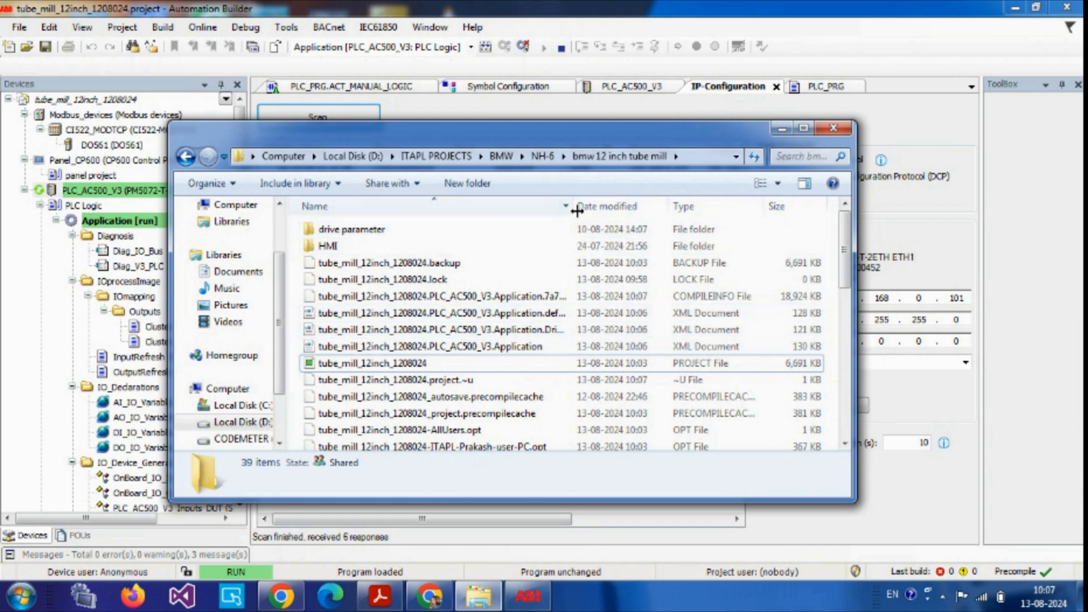
pyautogui.moveTo(574, 203); pyautogui.dragTo(646, 202)
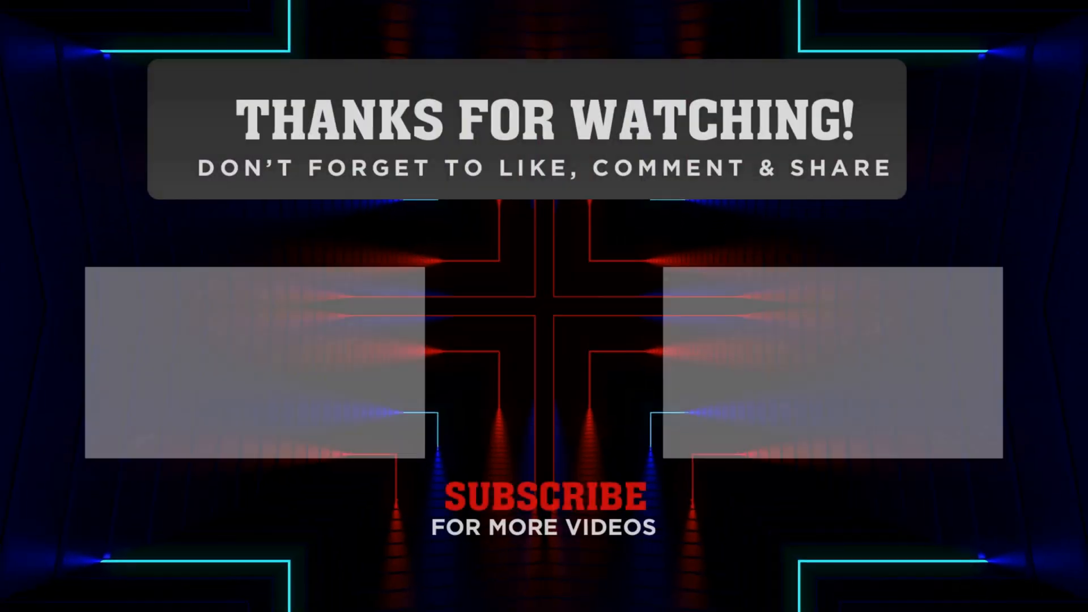